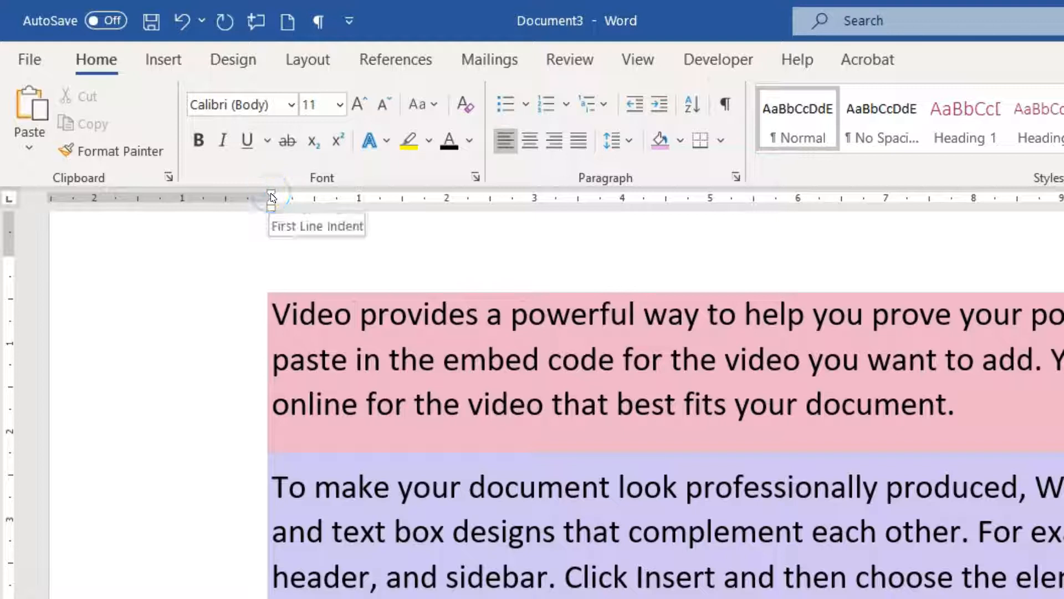
click(272, 195)
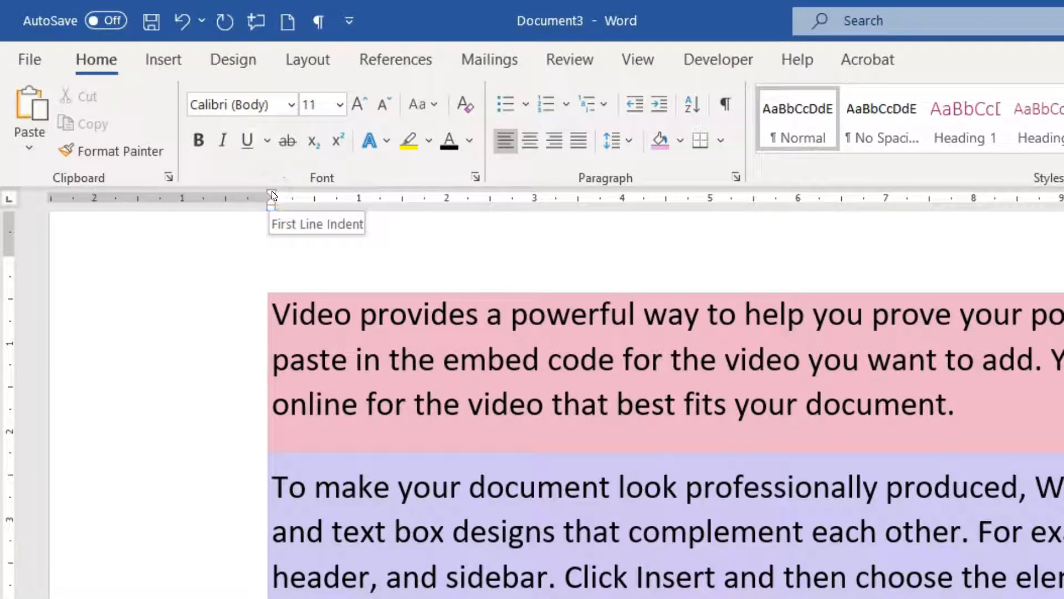
click(271, 202)
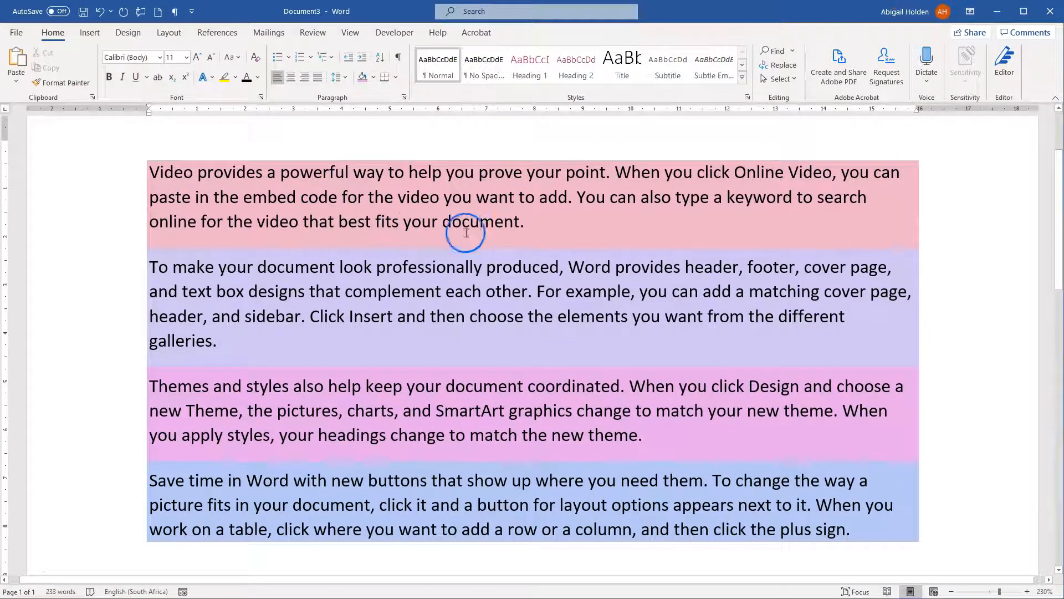
click(561, 226)
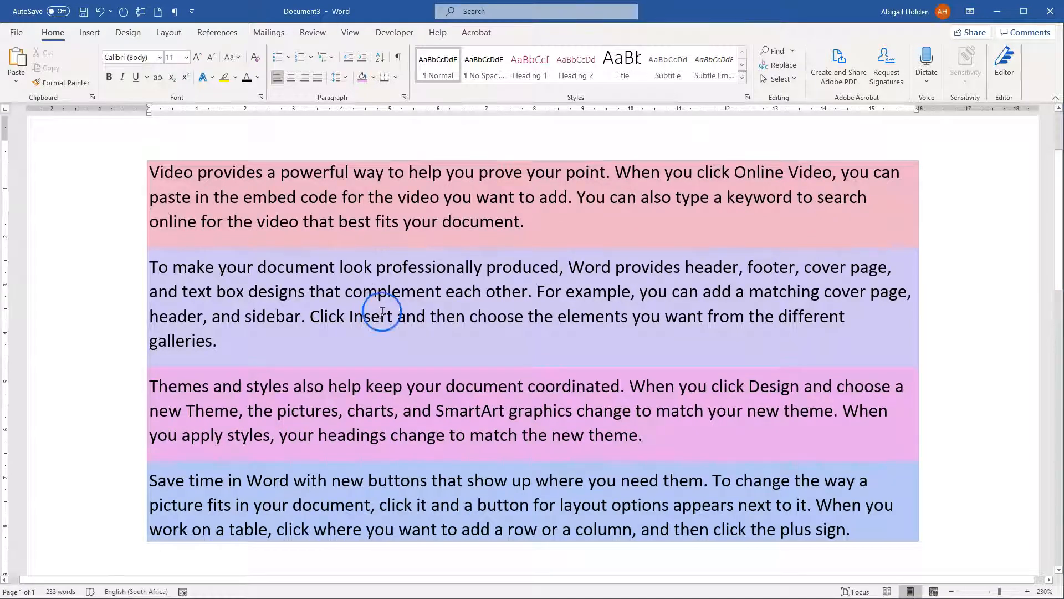
click(158, 172)
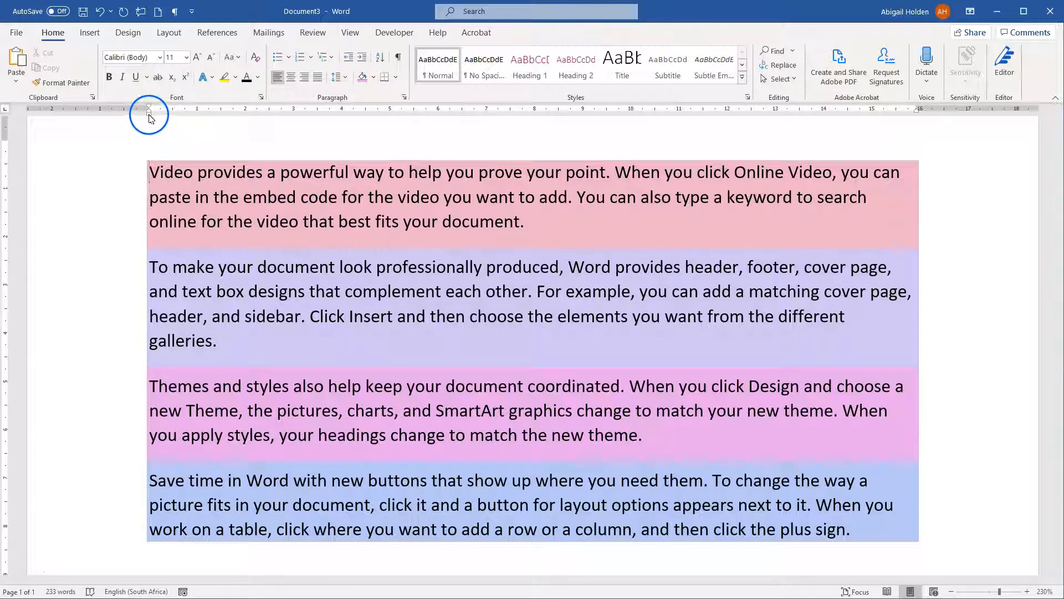
Indent the first paragraph 2 cm from the left margin and about 2.9 cm from the right margin
drag(580, 223, 160, 181)
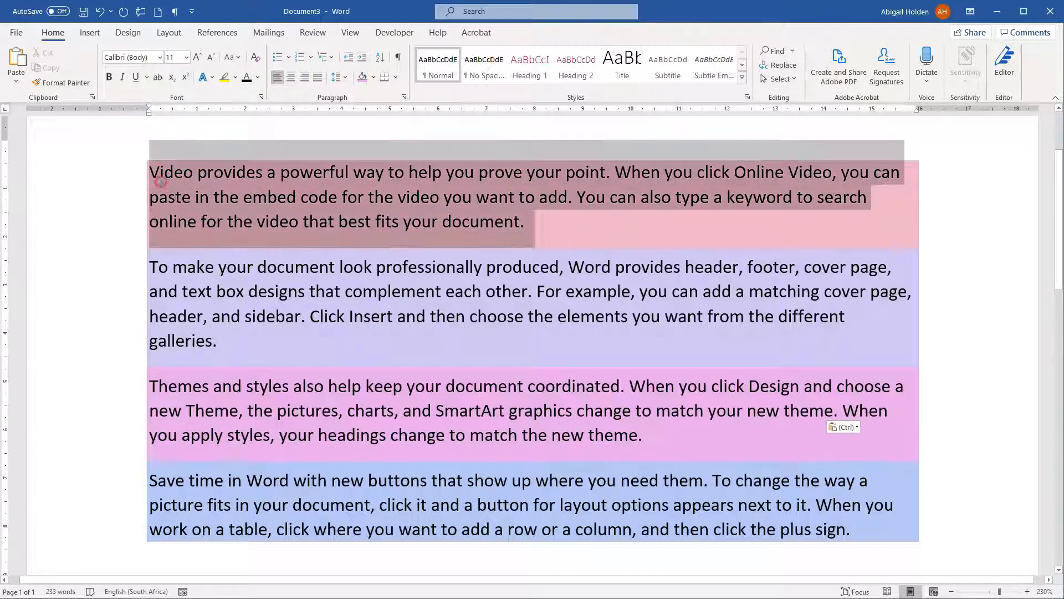
click(169, 195)
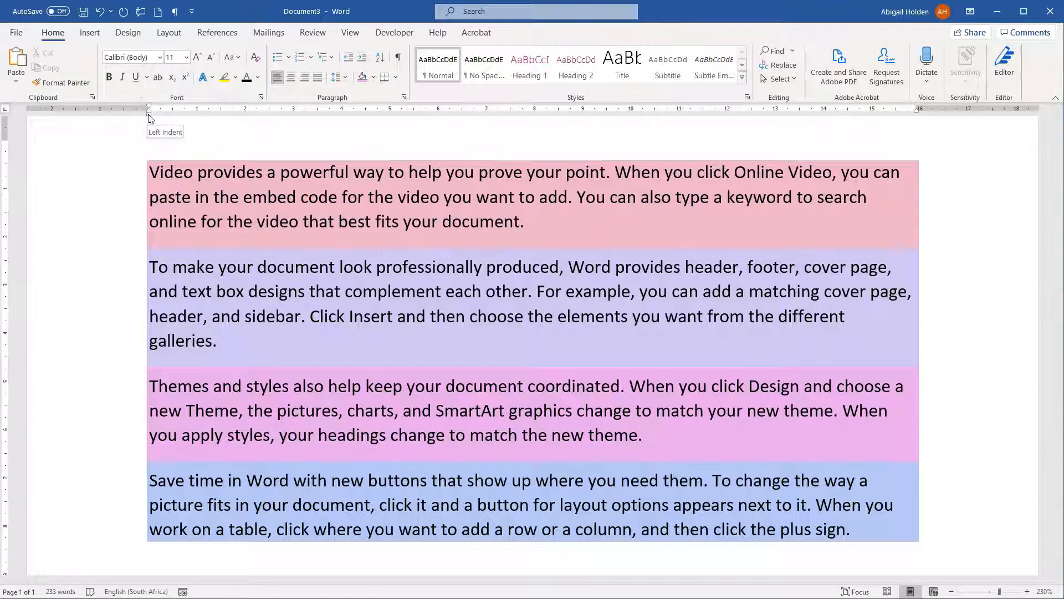
drag(152, 116, 246, 120)
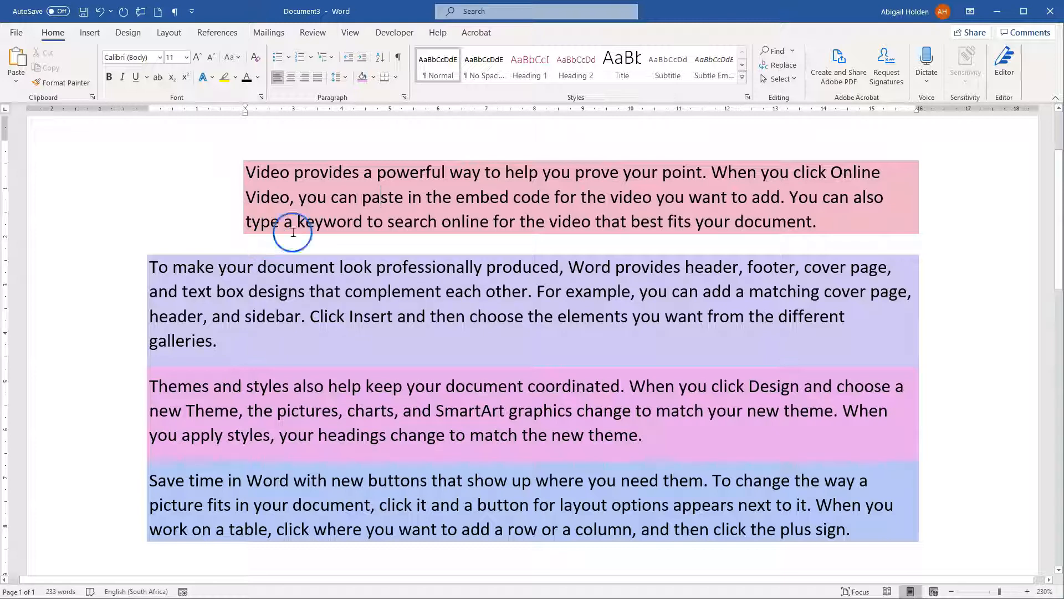
drag(918, 112, 778, 128)
Give the second paragraph, beginning "To make your document", a first line indent of 1 cm
scroll(414, 448, down, 1)
click(223, 305)
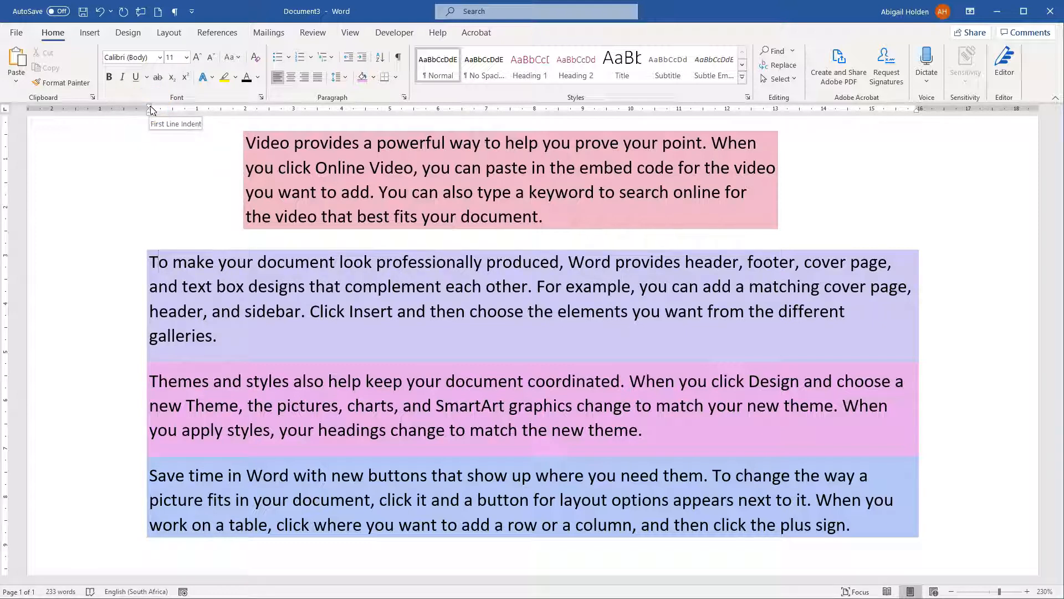
drag(150, 109, 194, 112)
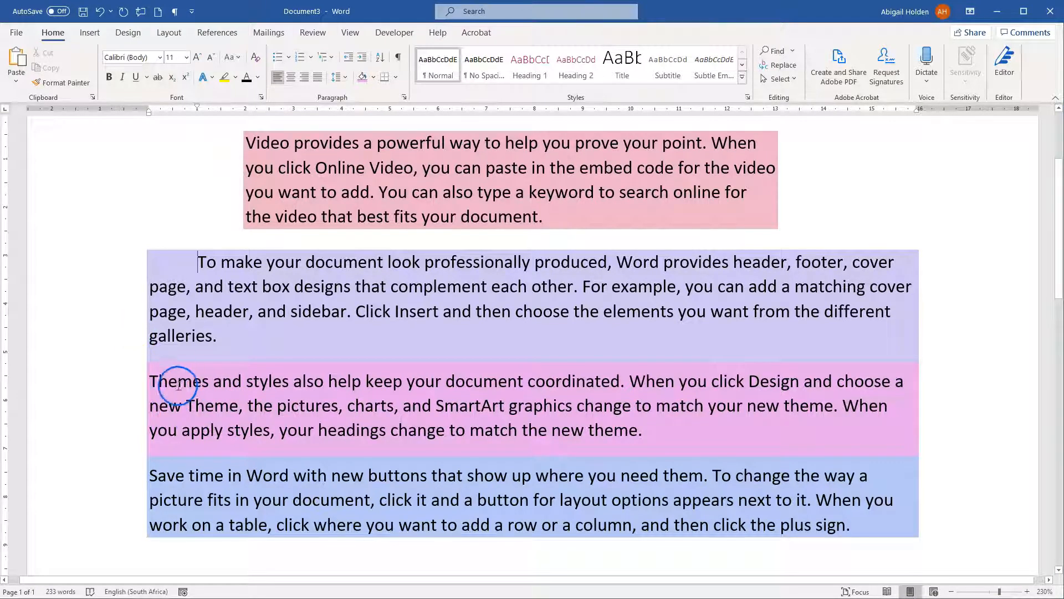
Give the third paragraph, beginning "Themes and styles", a hanging indent of 1 cm
click(145, 378)
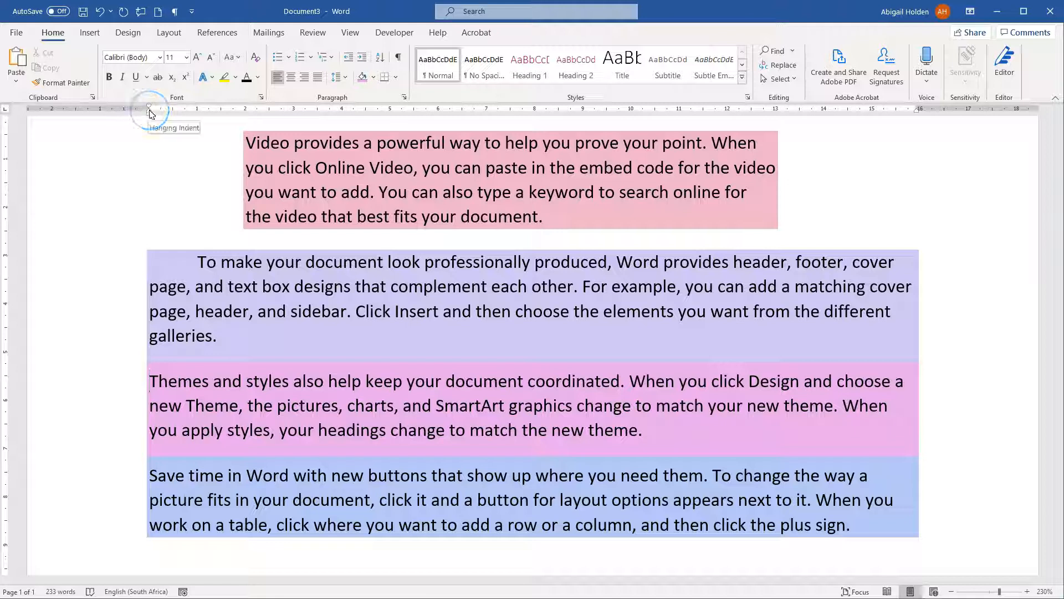
drag(149, 113, 199, 115)
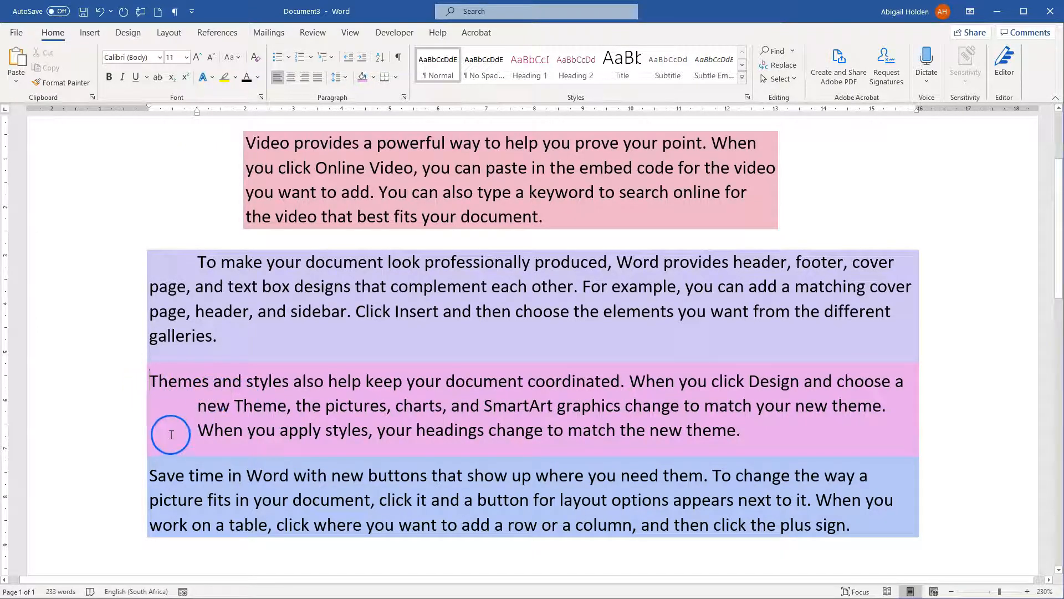
click(154, 267)
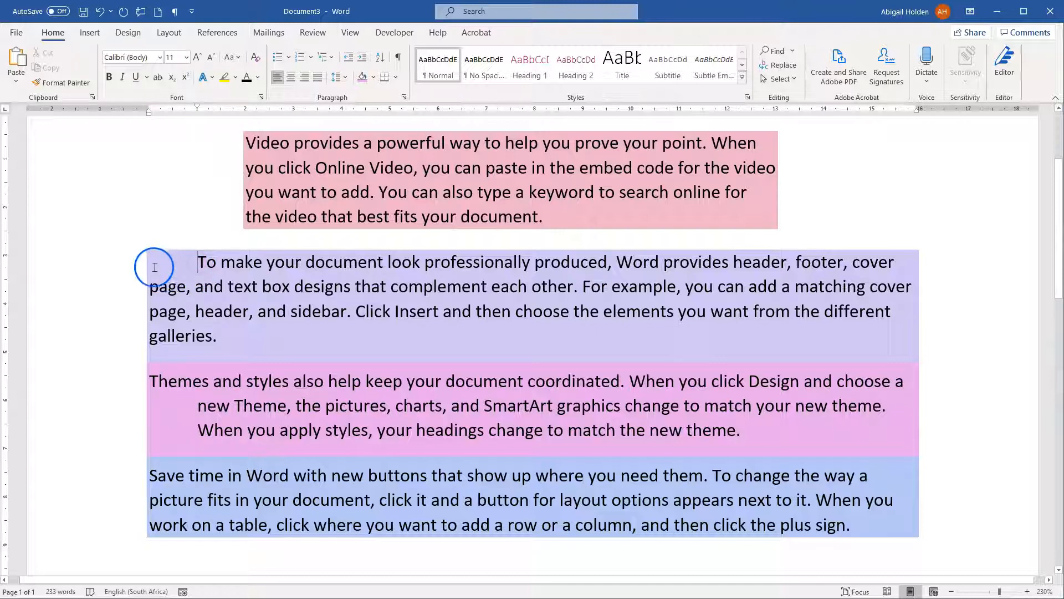
click(199, 263)
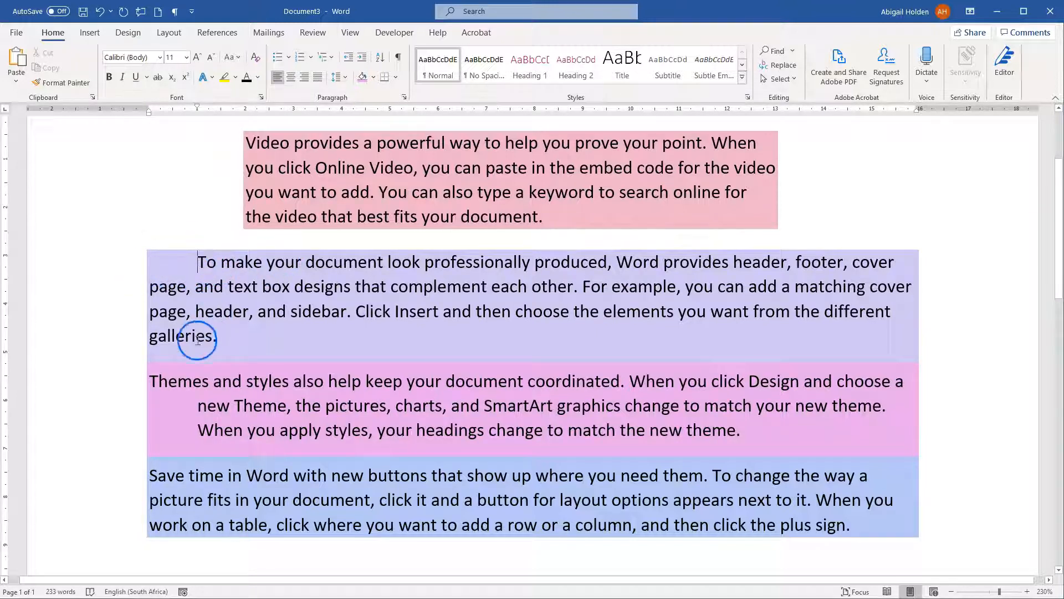
Try increasing the indent of the last paragraph three times, and reset its left indent to 0 cm
click(151, 476)
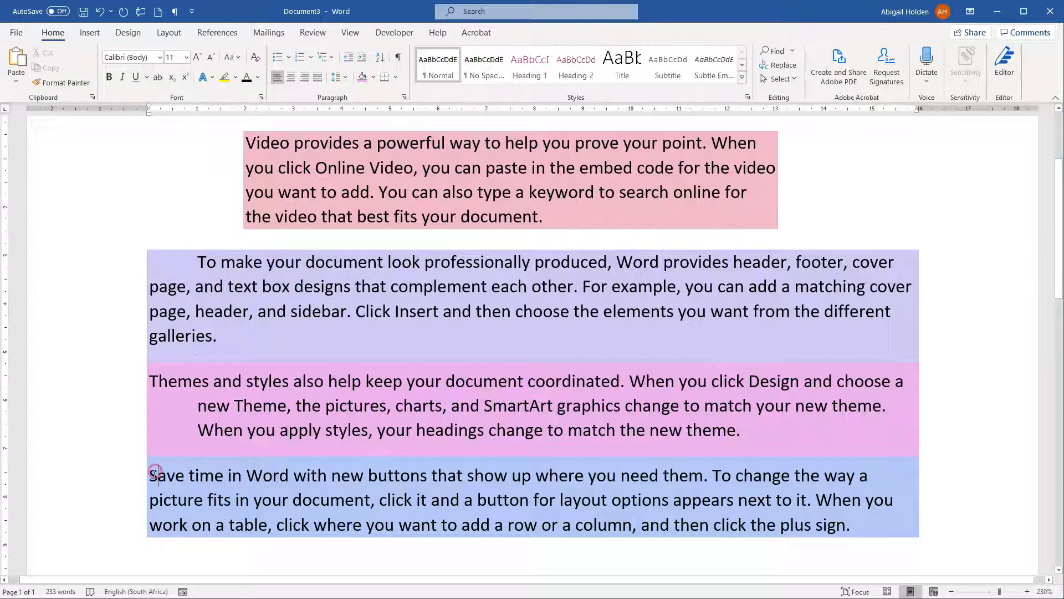
click(361, 59)
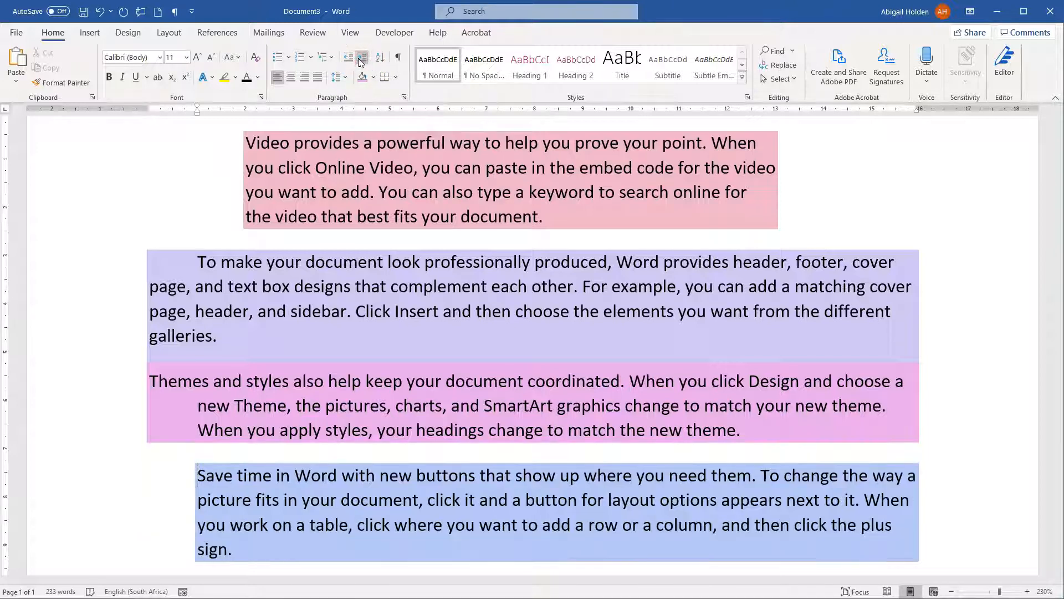
click(361, 59)
click(362, 59)
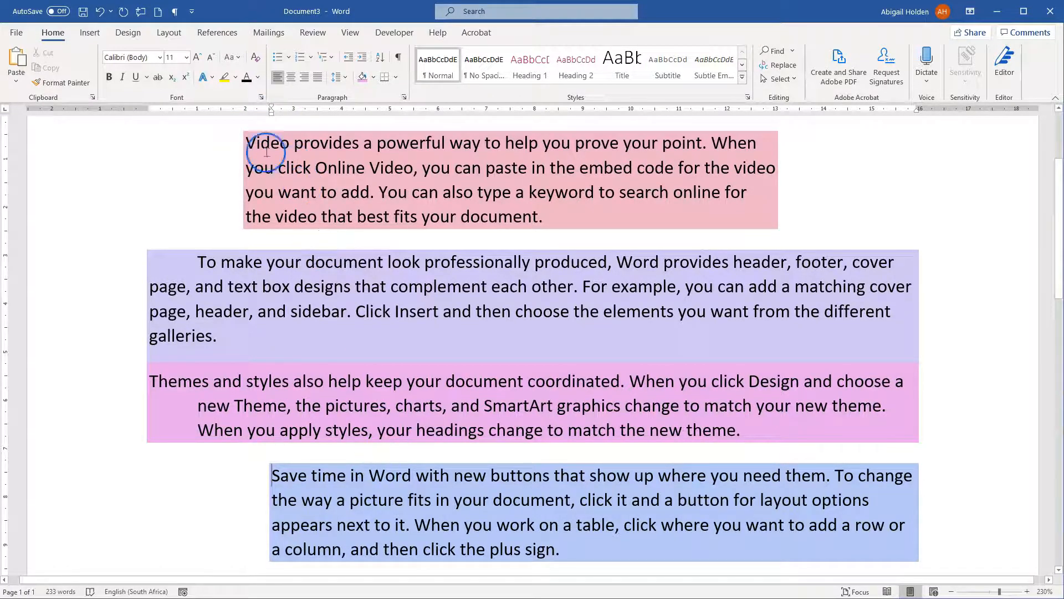
drag(271, 111, 149, 124)
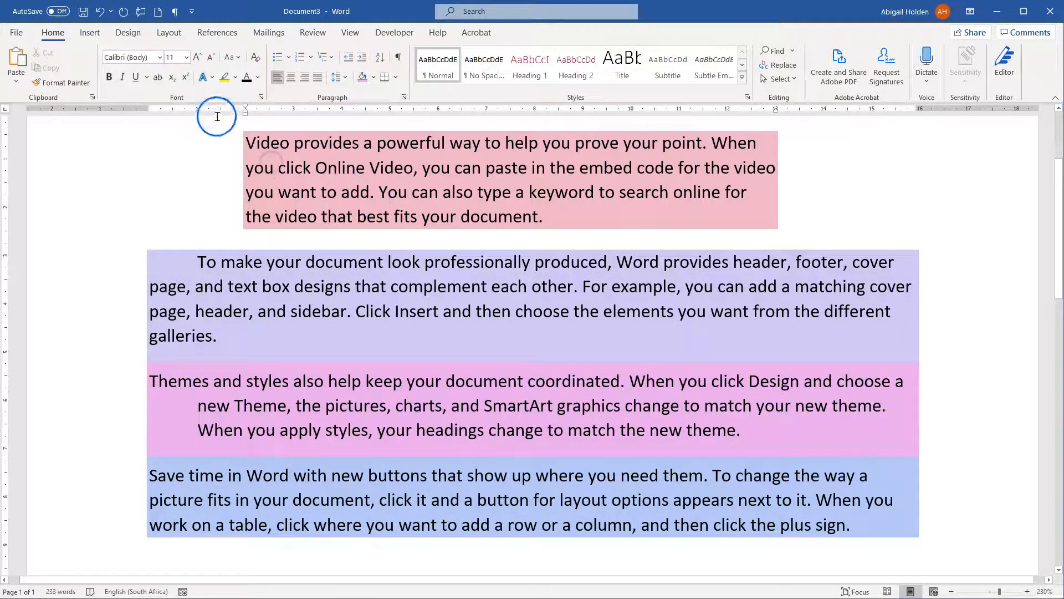
Adjust the first paragraph's indents to 1.6 cm on the left and 2.5 cm on the right
click(170, 33)
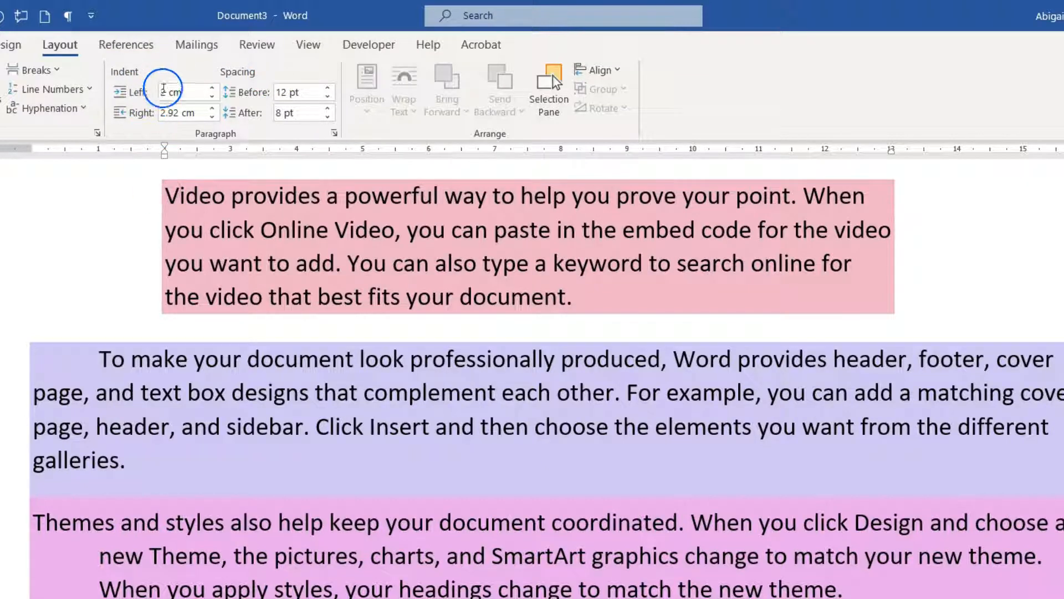
click(212, 98)
click(212, 98)
click(212, 98)
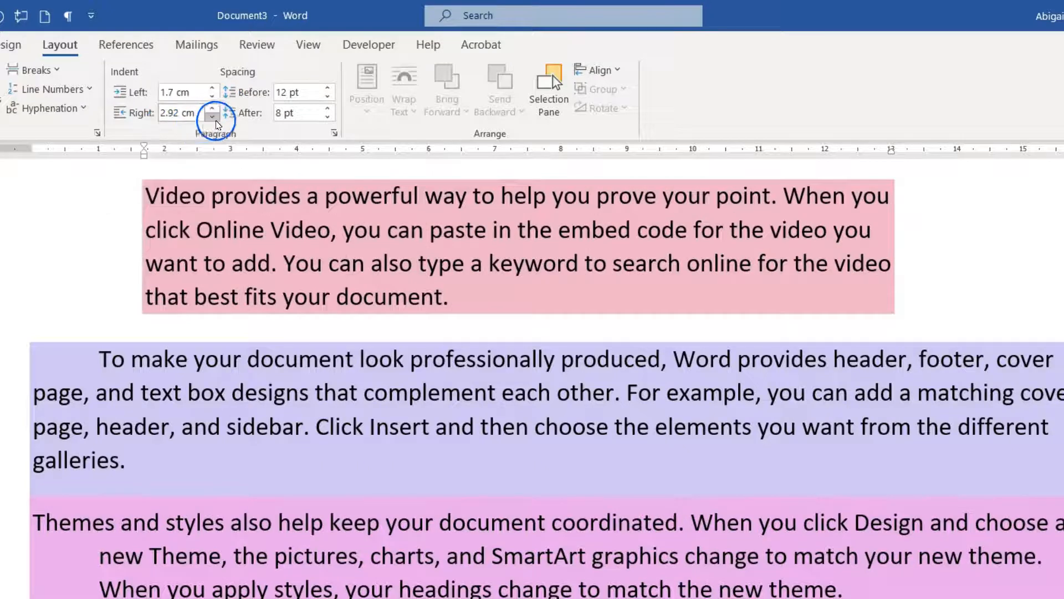
click(210, 110)
click(211, 111)
click(210, 111)
click(210, 111)
click(207, 118)
click(207, 118)
click(207, 119)
click(207, 118)
click(207, 119)
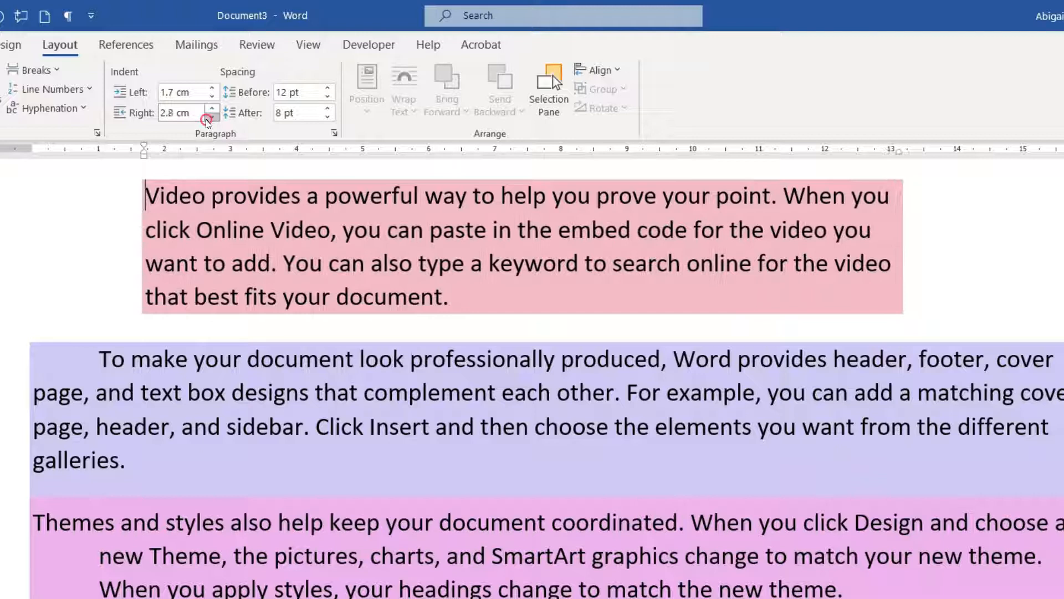
click(208, 119)
click(207, 118)
click(207, 119)
click(212, 99)
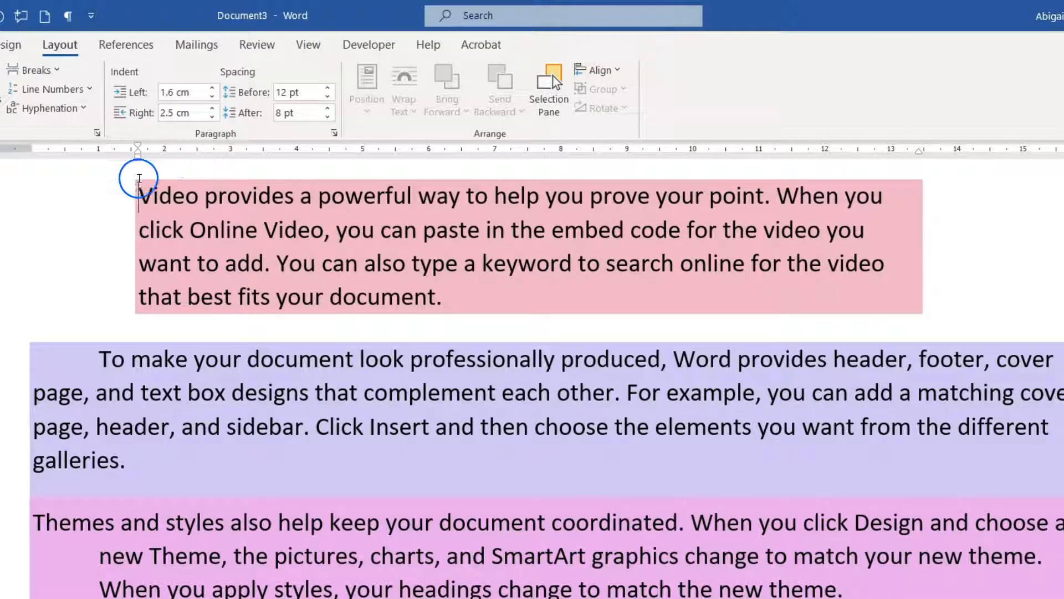
Set the second paragraph's left indentation to -0.1 cm in the Paragraph settings
click(188, 393)
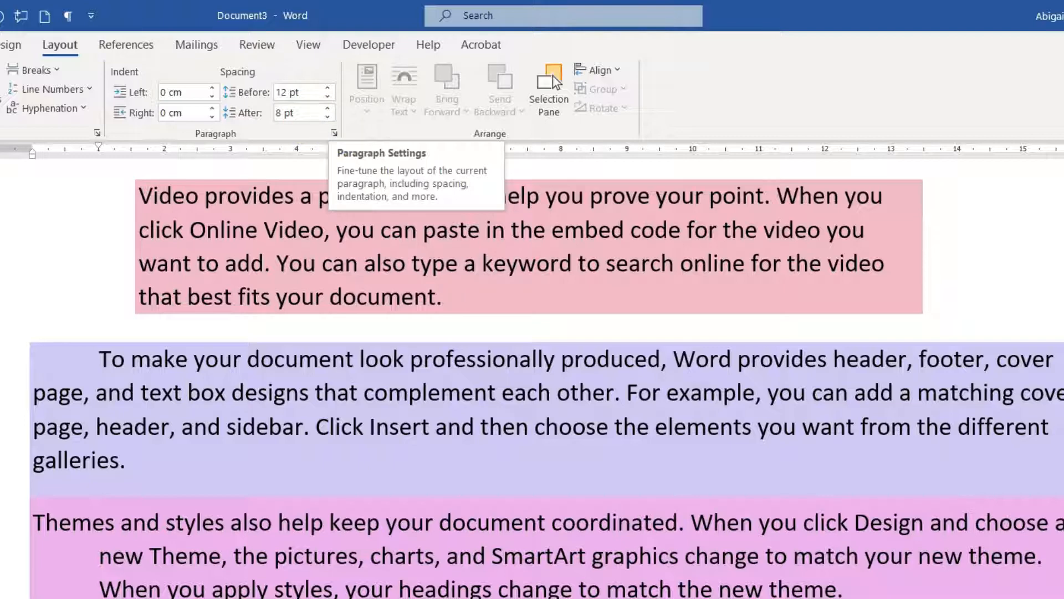
click(0, 45)
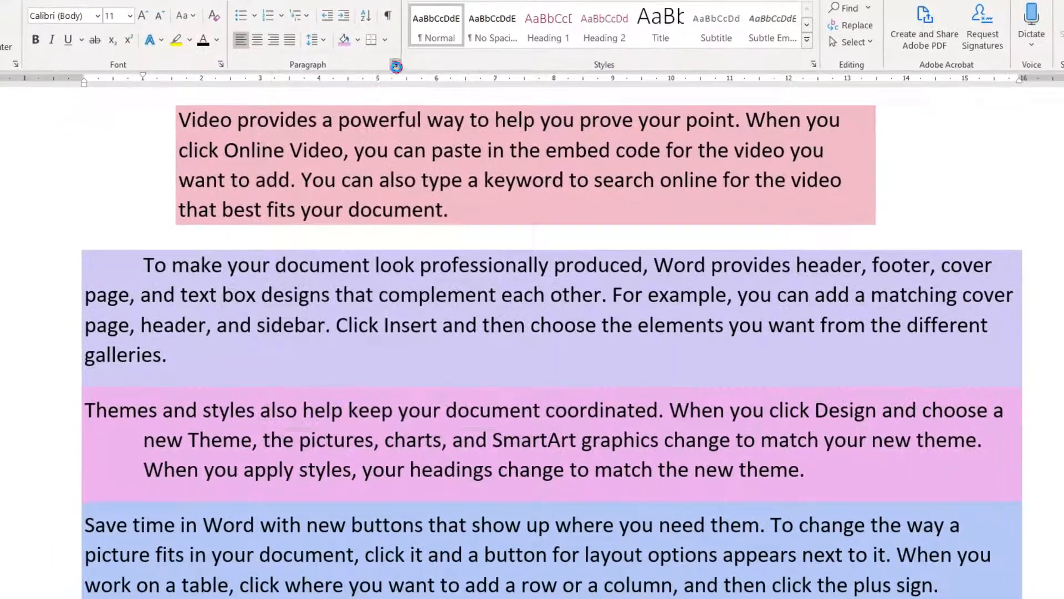
click(390, 94)
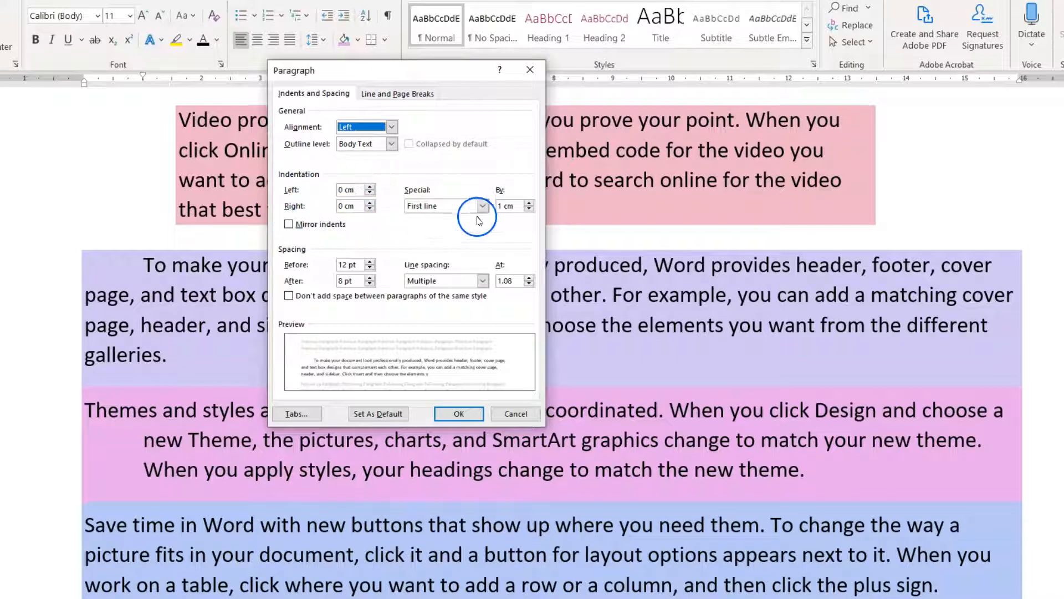
click(367, 189)
click(367, 189)
click(370, 193)
click(369, 194)
click(370, 194)
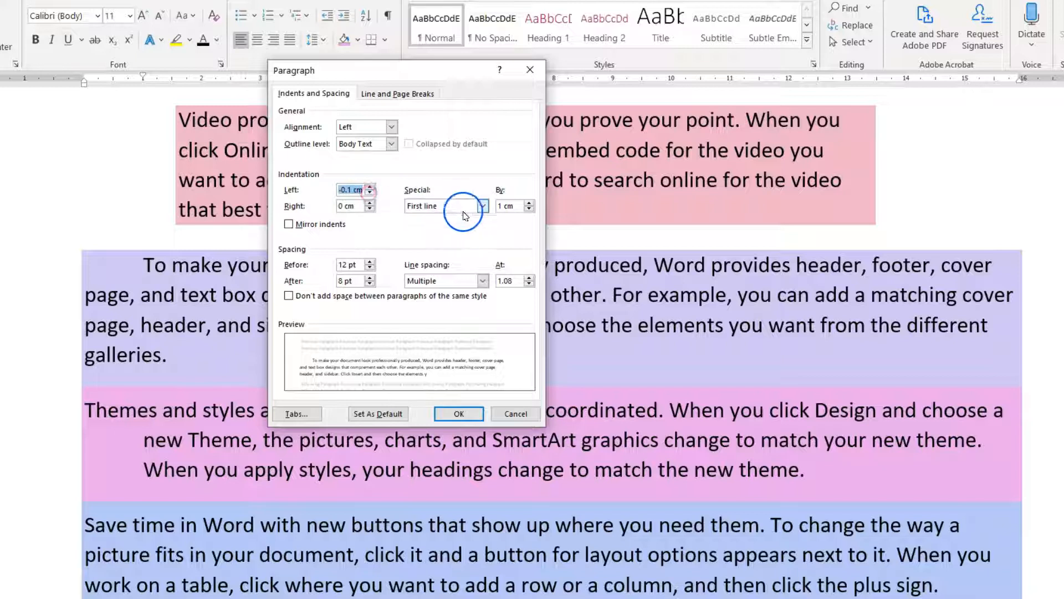
Try the (none) special indentation for the second paragraph, and set it to First line by 1.6 cm
click(482, 206)
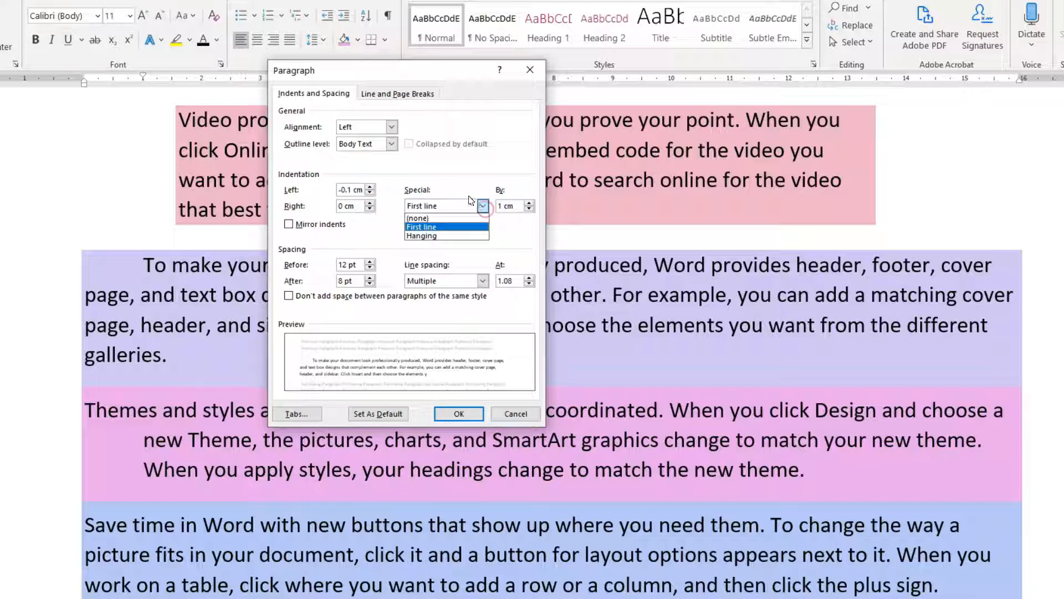
click(429, 219)
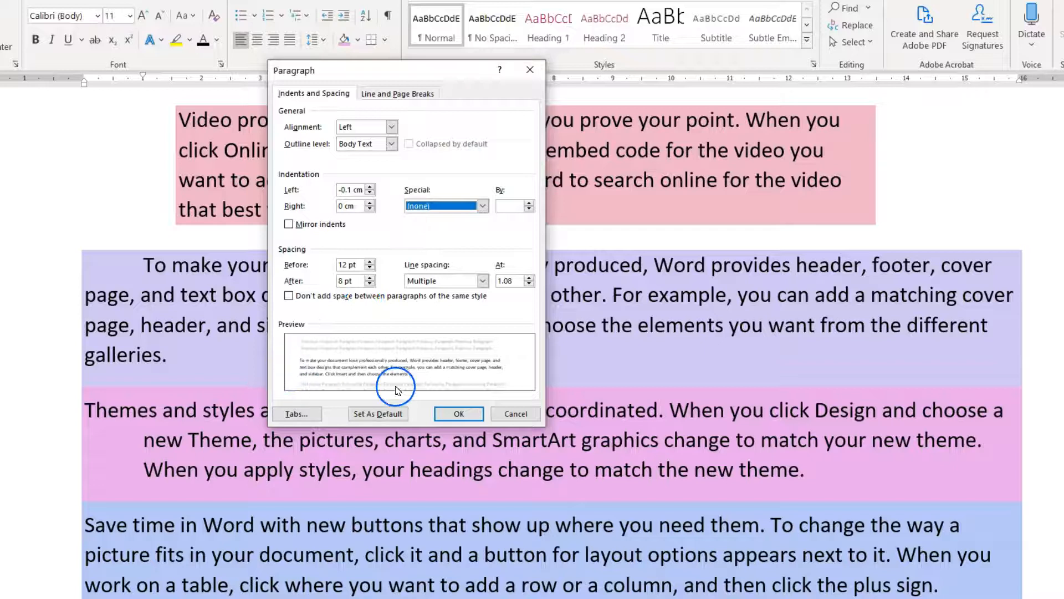
click(477, 205)
click(458, 226)
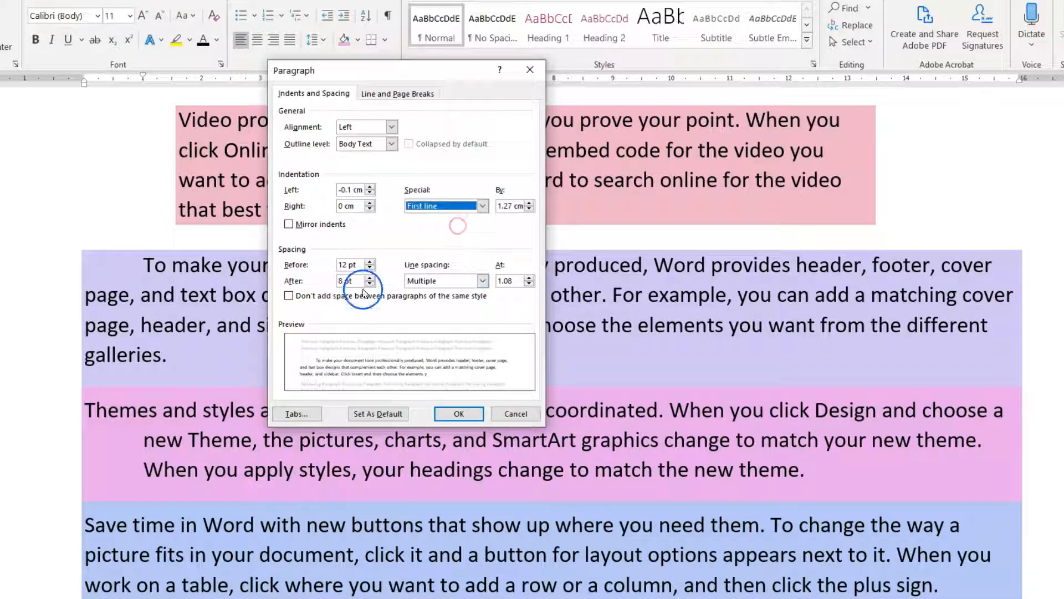
click(529, 202)
click(528, 203)
click(528, 203)
click(529, 203)
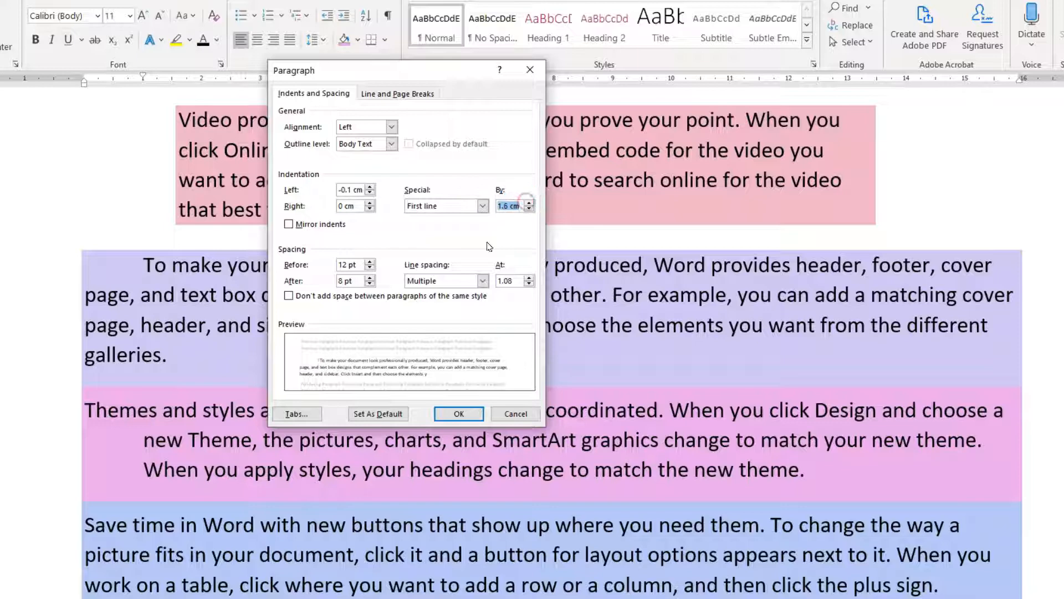
Change the second paragraph's special indentation to Hanging and apply the paragraph settings
click(481, 206)
click(458, 235)
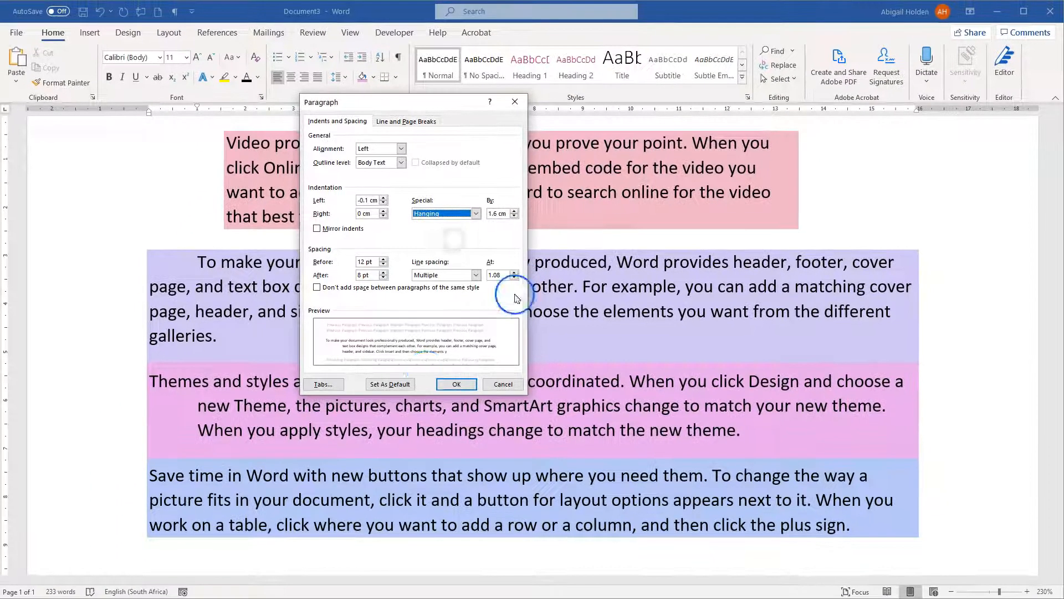
click(458, 397)
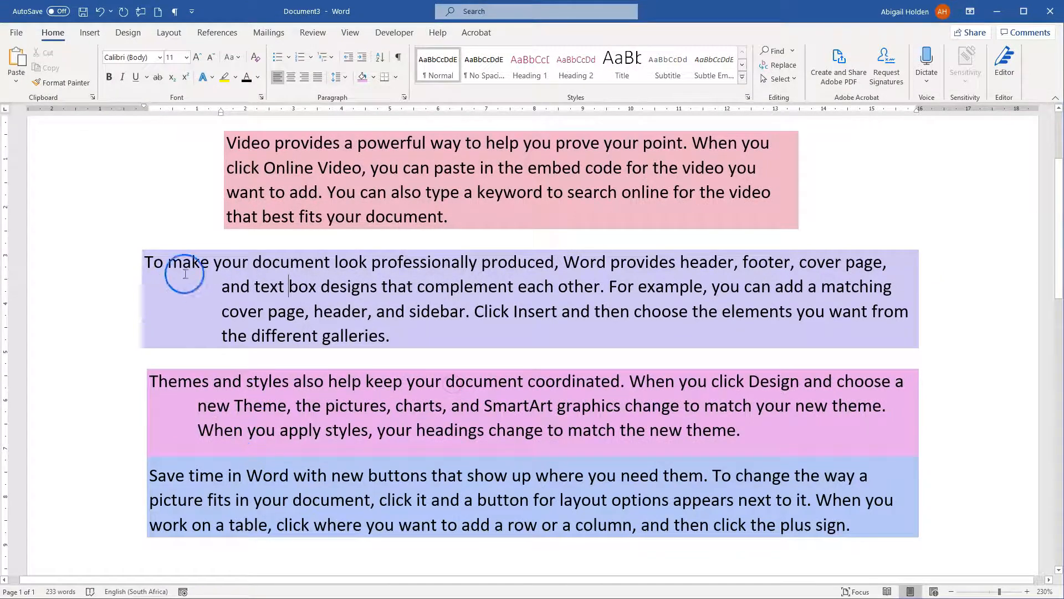